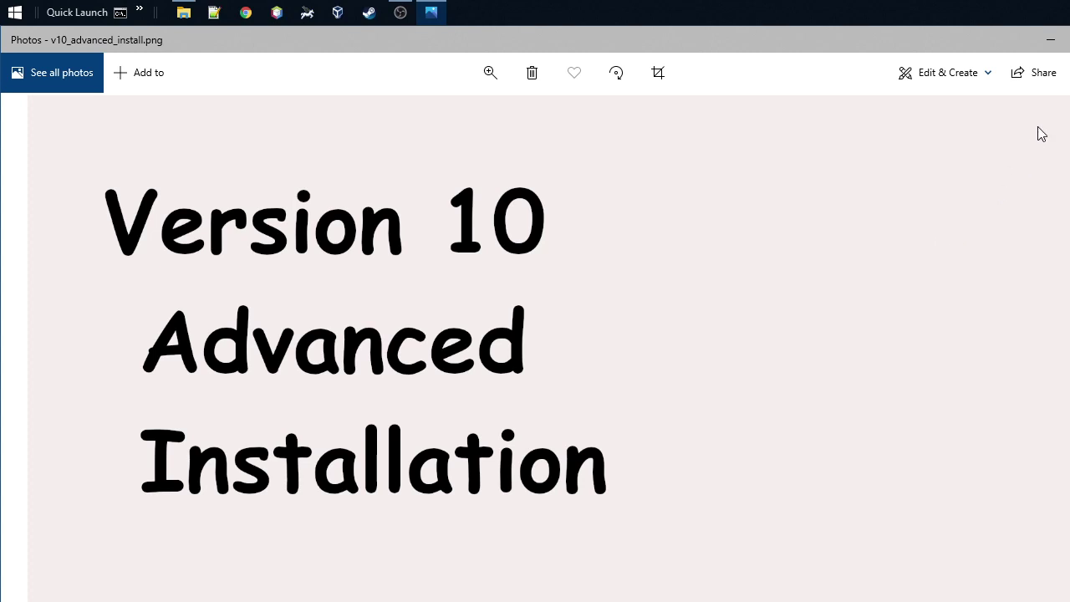
Step: Open the Telemetry_v10.4_with_JRE.zip archive from the desktop in 7-Zip
{"action": "left_click", "coordinate": [1050, 46]}
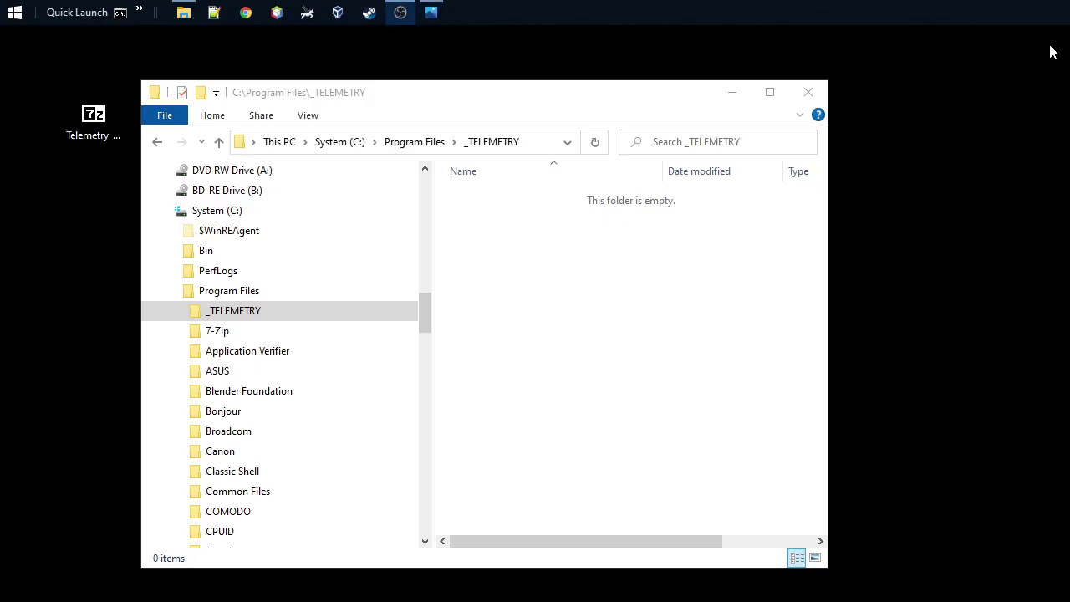
{"action": "left_click", "coordinate": [100, 121]}
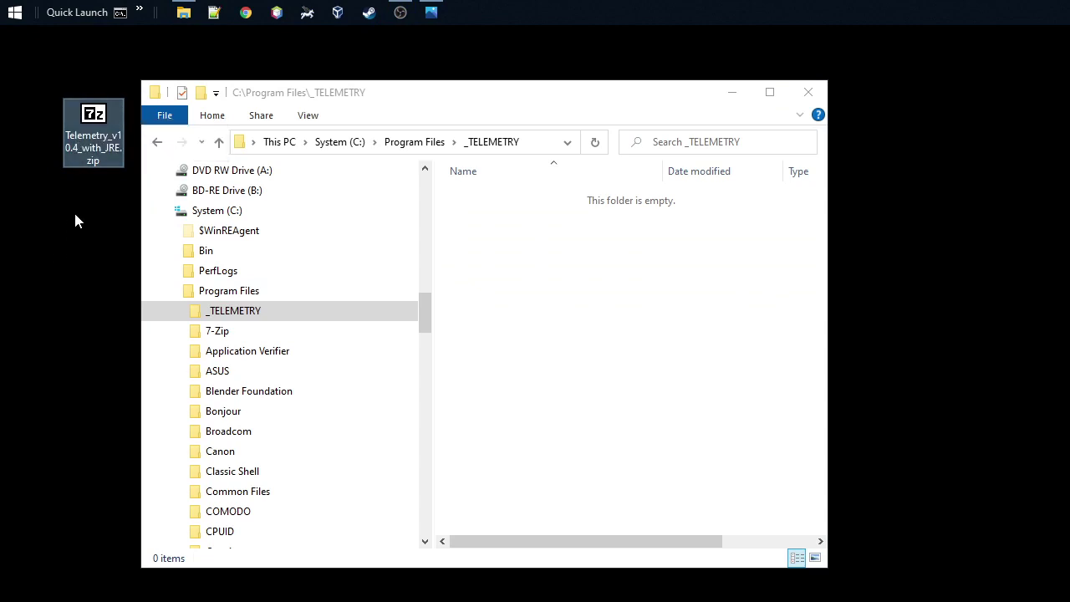
{"action": "left_click", "coordinate": [254, 314]}
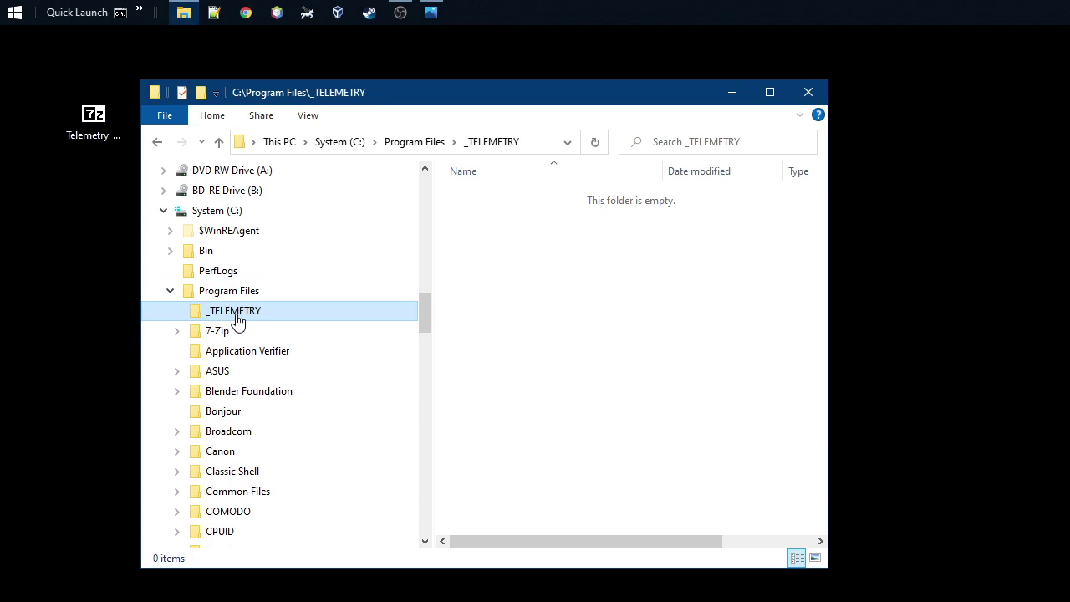
{"action": "left_click", "coordinate": [93, 116]}
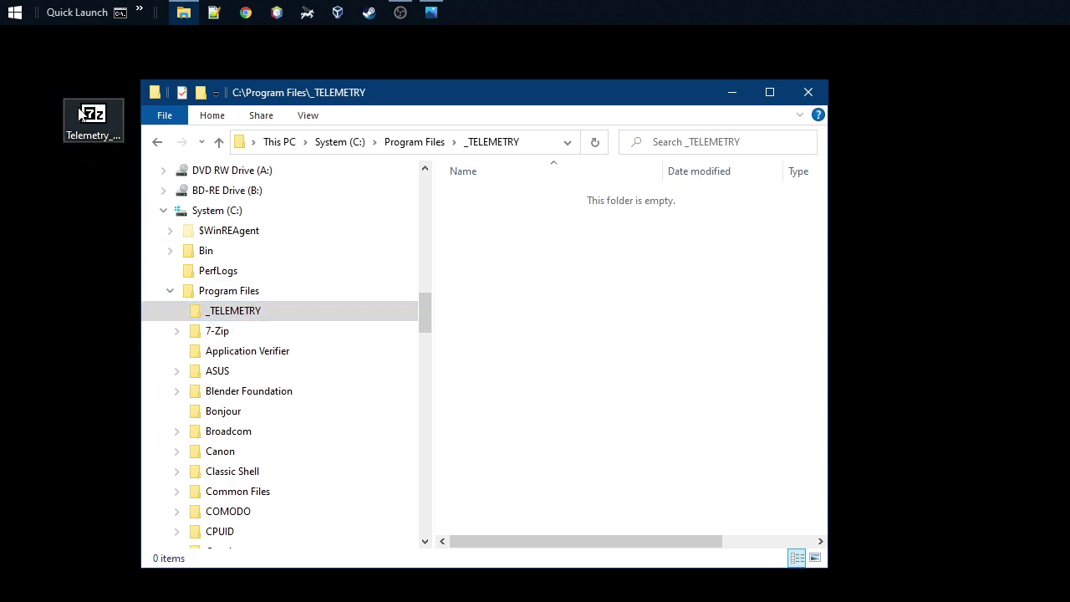
{"action": "double_click", "coordinate": [93, 116]}
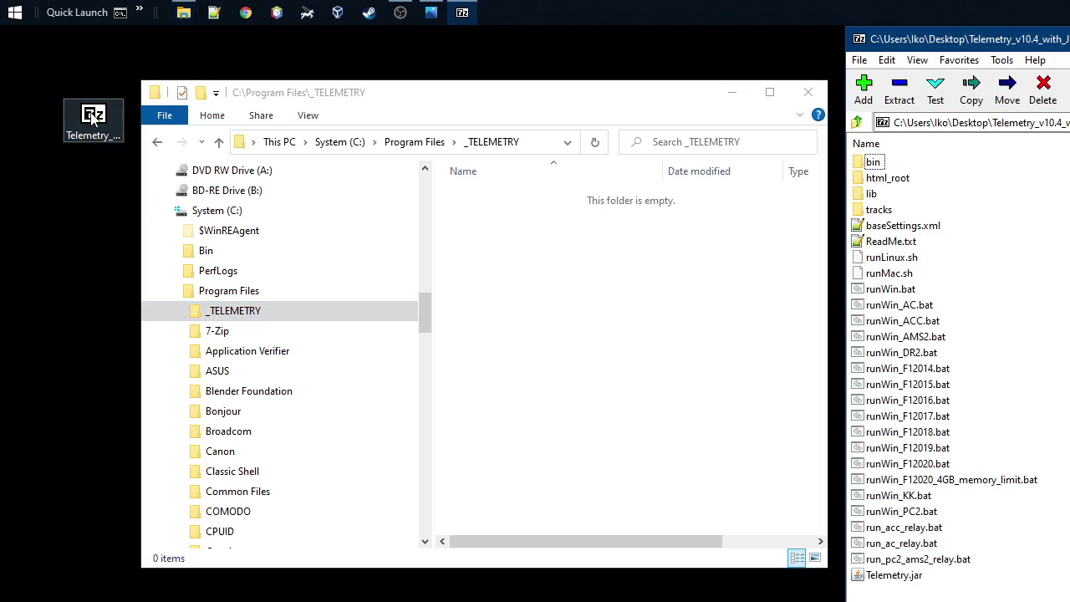
Step: Extract the archive's entire contents into C:\Program Files\_TELEMETRY, granting administrator permission, and dismiss the archive window
{"action": "left_click", "coordinate": [897, 306]}
{"action": "key", "text": "ctrl+a"}
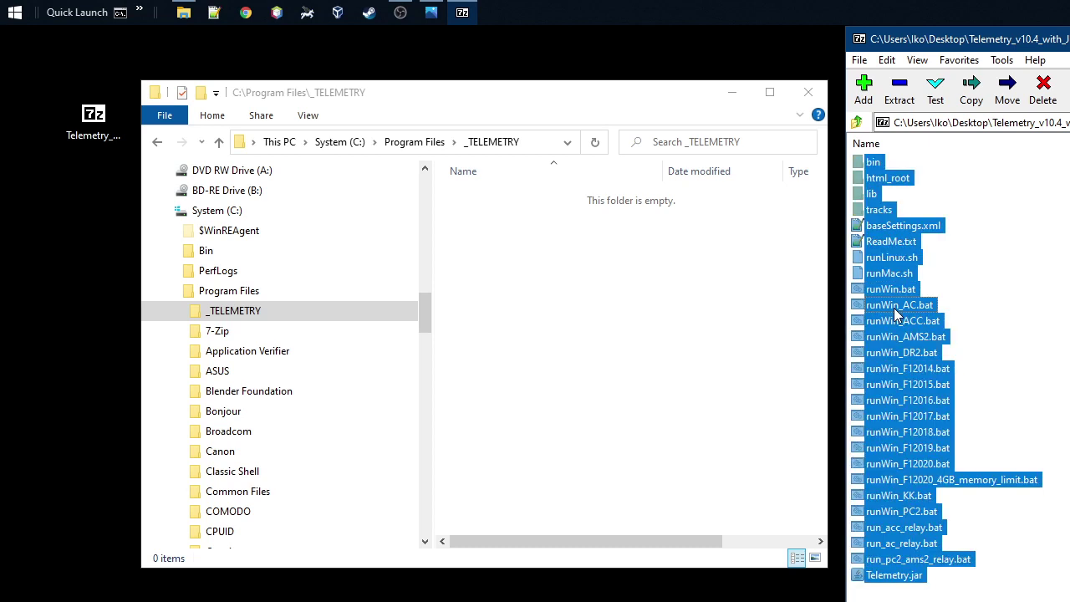
{"action": "left_click_drag", "start_coordinate": [897, 309], "coordinate": [627, 286]}
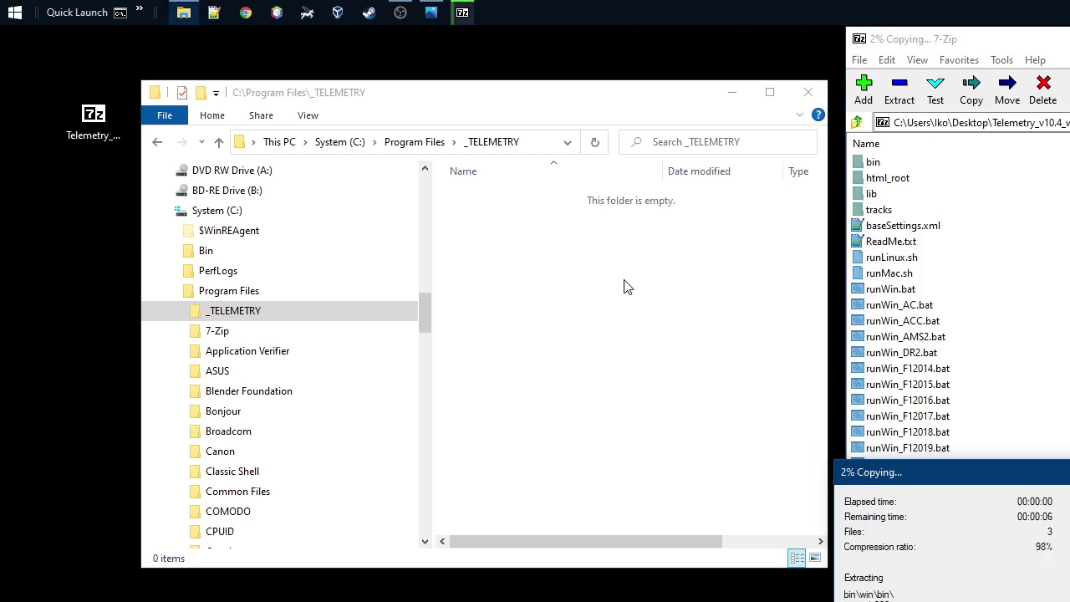
{"action": "left_click_drag", "start_coordinate": [970, 473], "coordinate": [794, 294]}
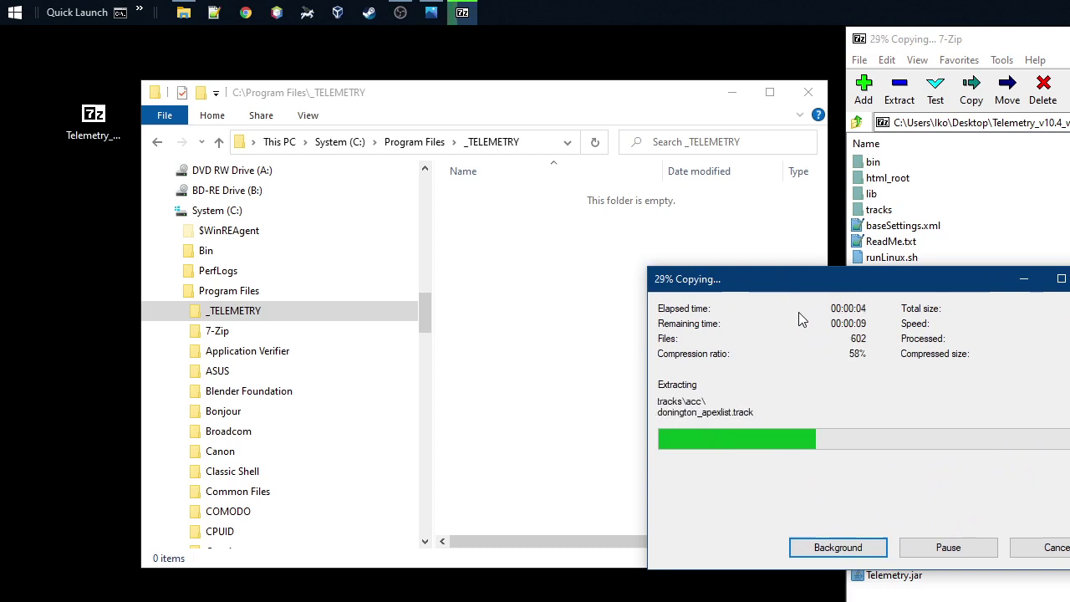
{"action": "left_click", "coordinate": [543, 308]}
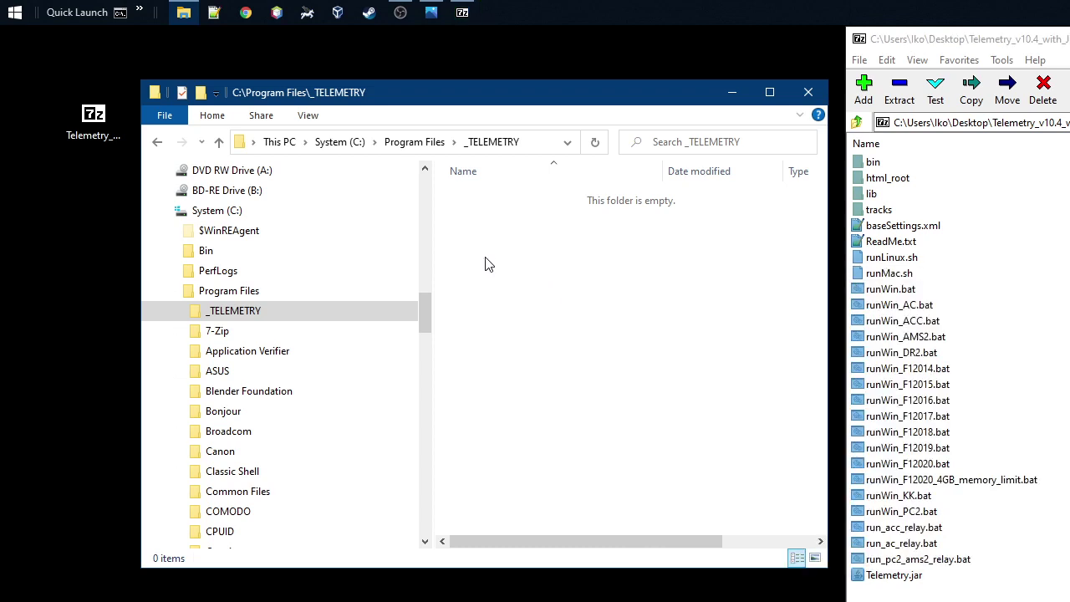
{"action": "left_click_drag", "start_coordinate": [984, 415], "coordinate": [527, 263]}
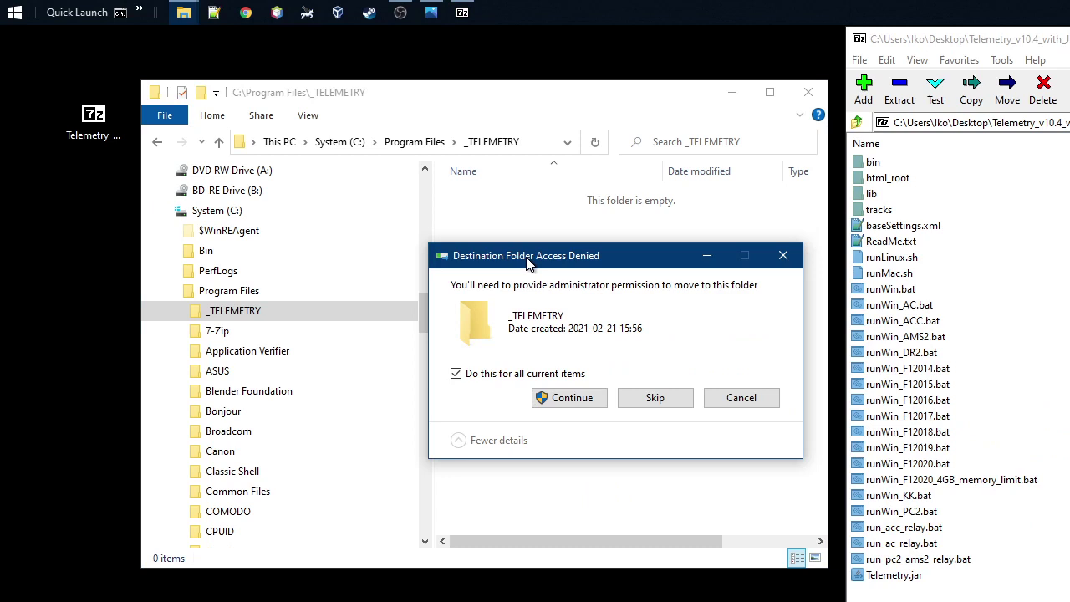
{"action": "left_click", "coordinate": [563, 398]}
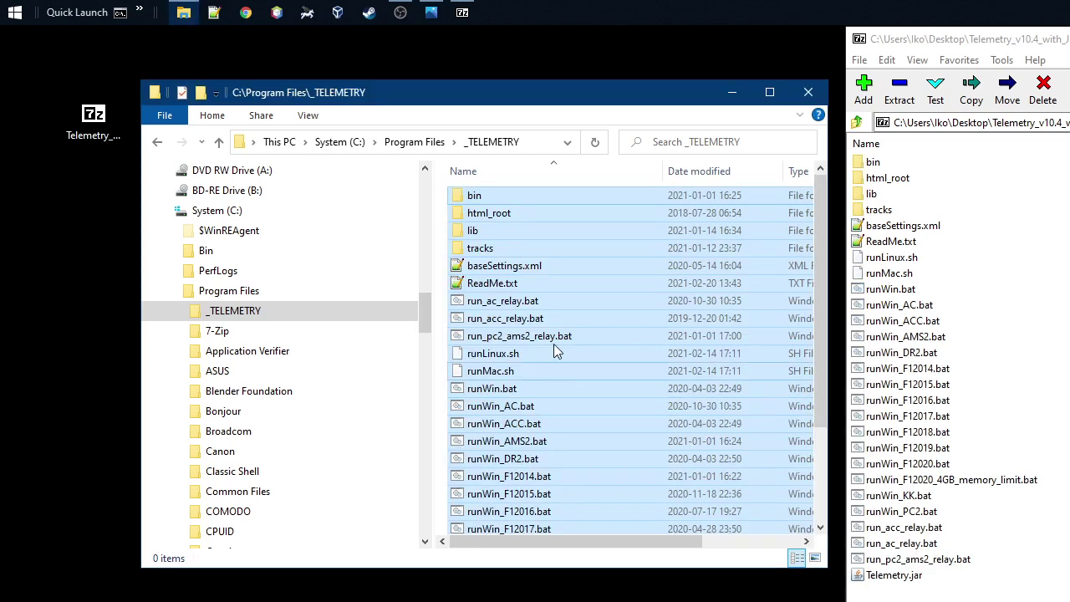
{"action": "left_click", "coordinate": [506, 283]}
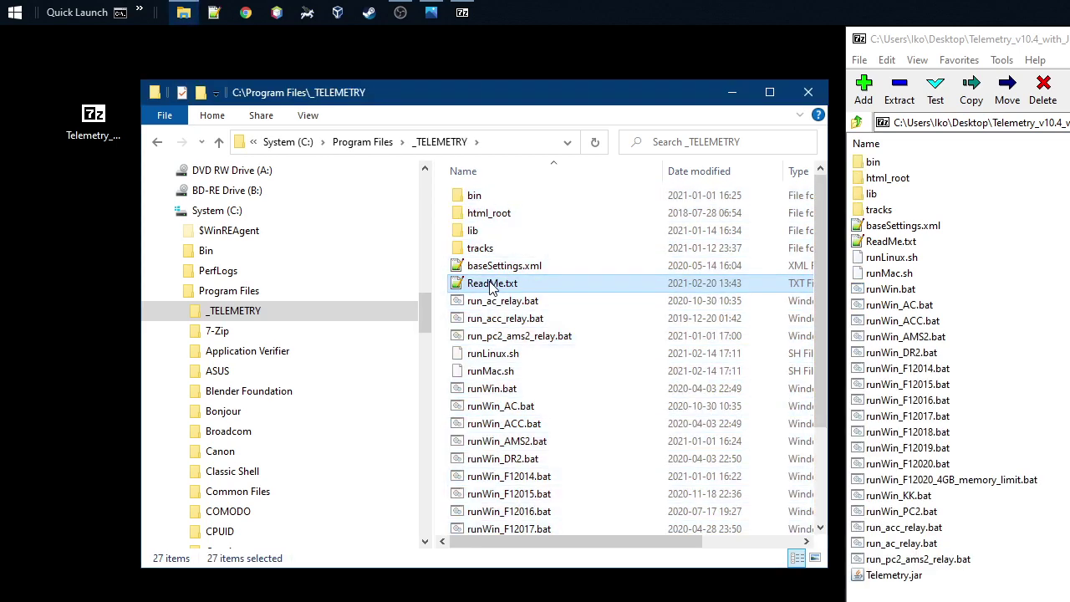
{"action": "left_click", "coordinate": [899, 304]}
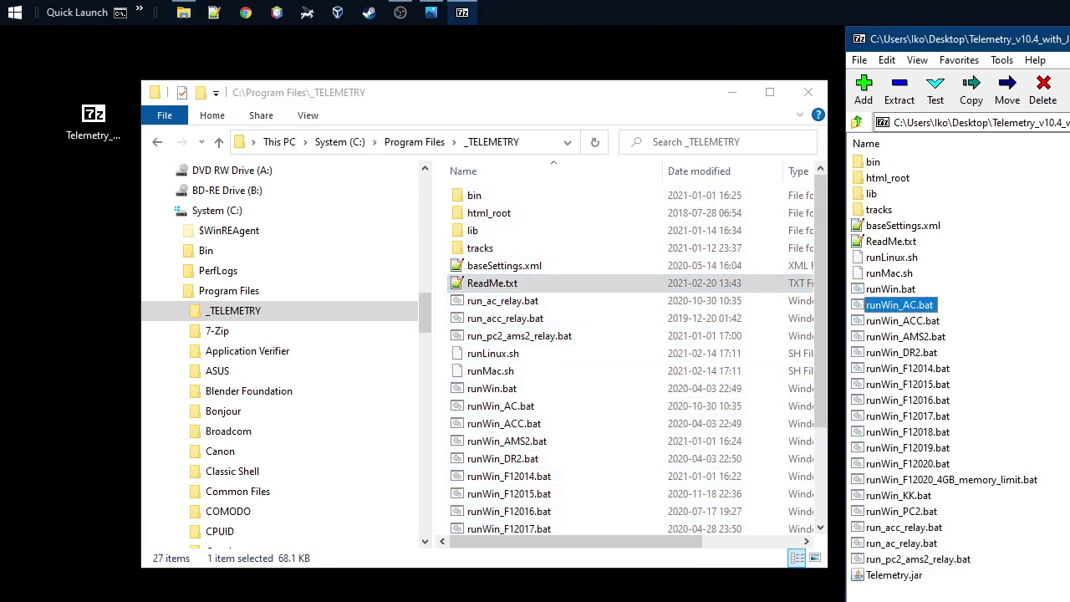
{"action": "key", "text": "alt+F4"}
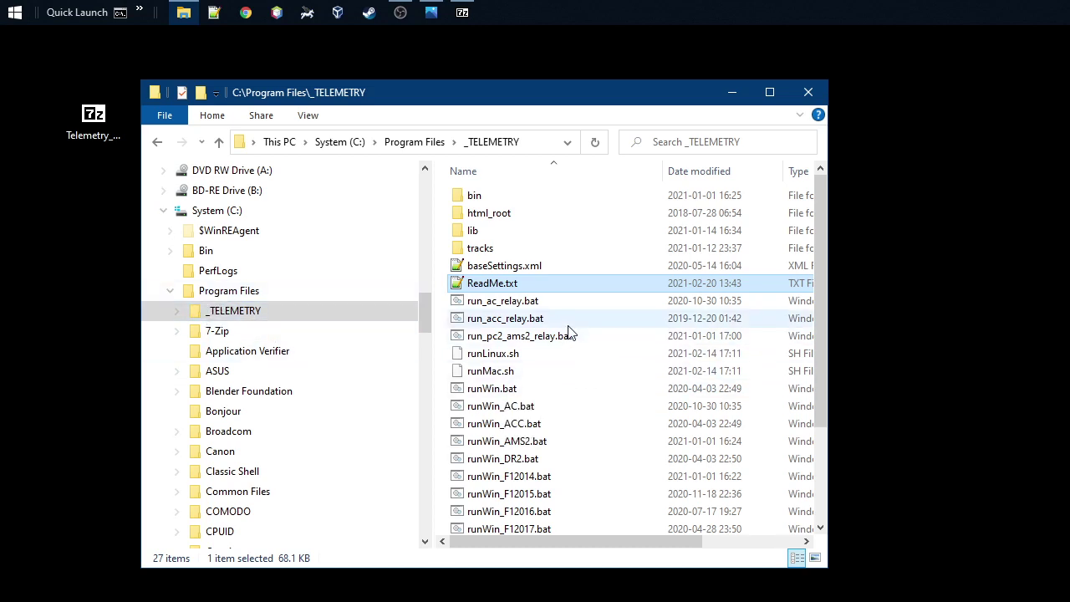
Step: Open baseSettings.xml from the _TELEMETRY folder in Notepad
{"action": "left_click", "coordinate": [216, 314]}
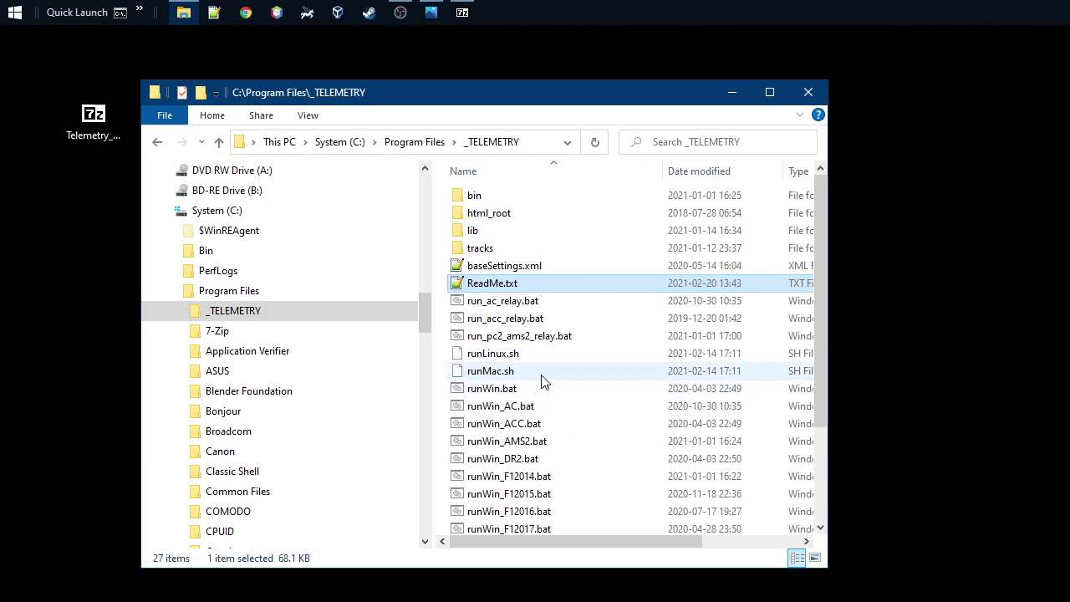
{"action": "left_click", "coordinate": [495, 273]}
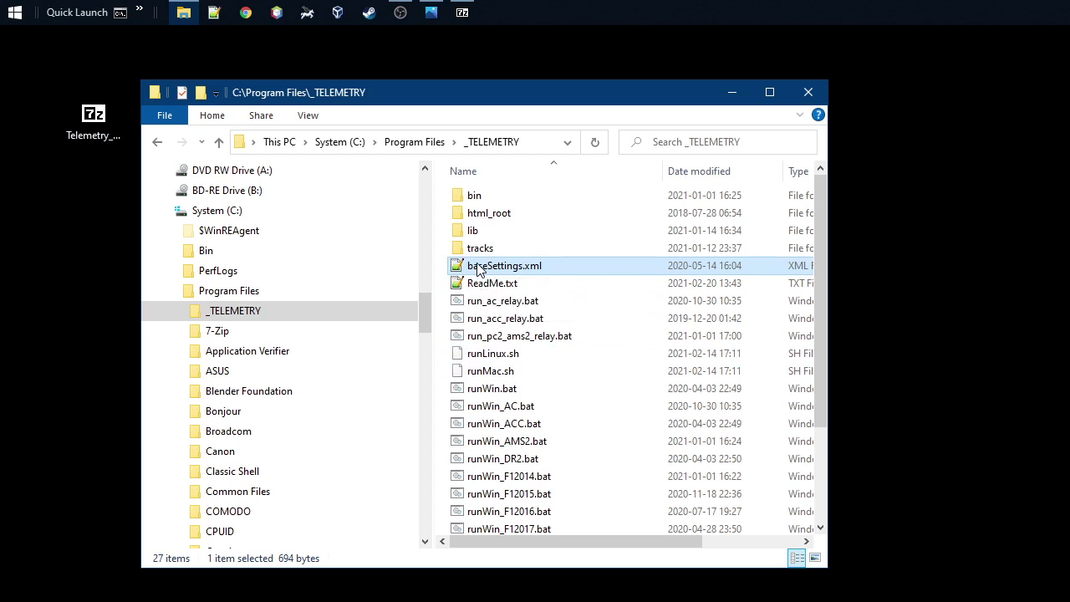
{"action": "right_click", "coordinate": [480, 266]}
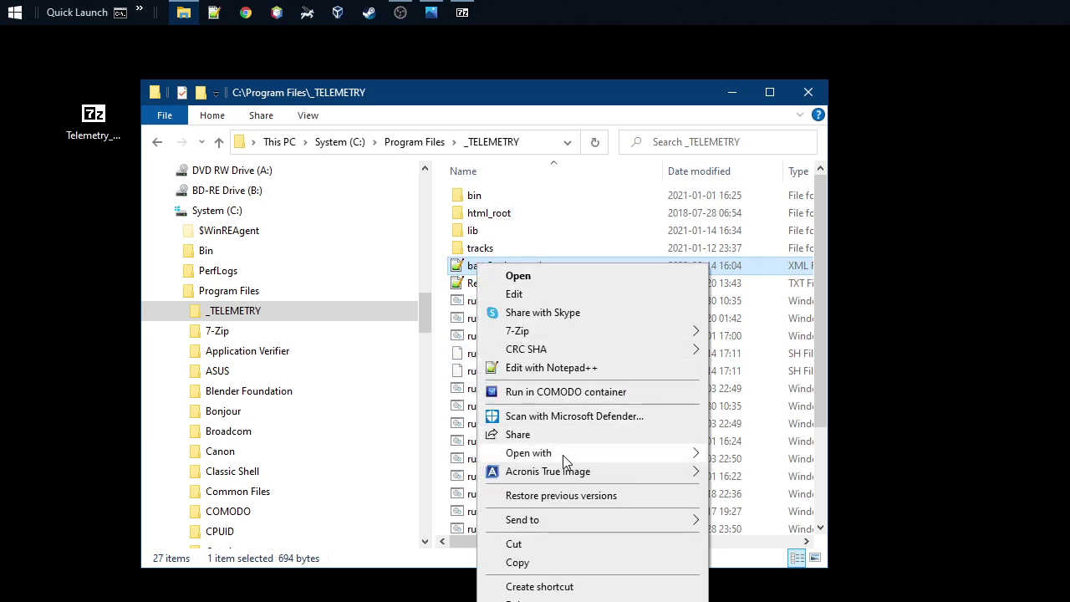
{"action": "mouse_move", "coordinate": [563, 455]}
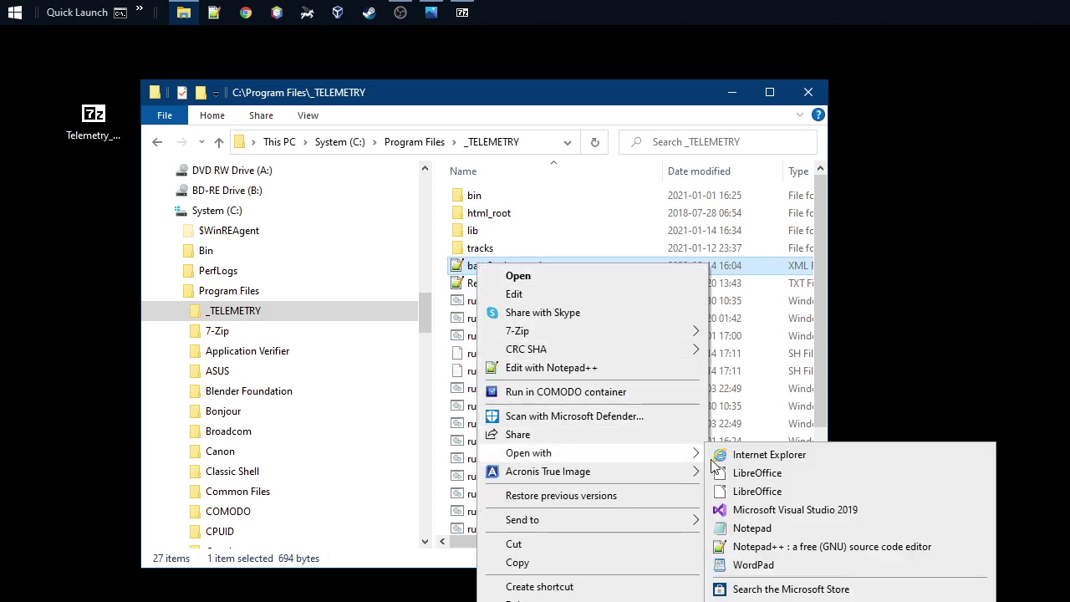
{"action": "left_click", "coordinate": [752, 528]}
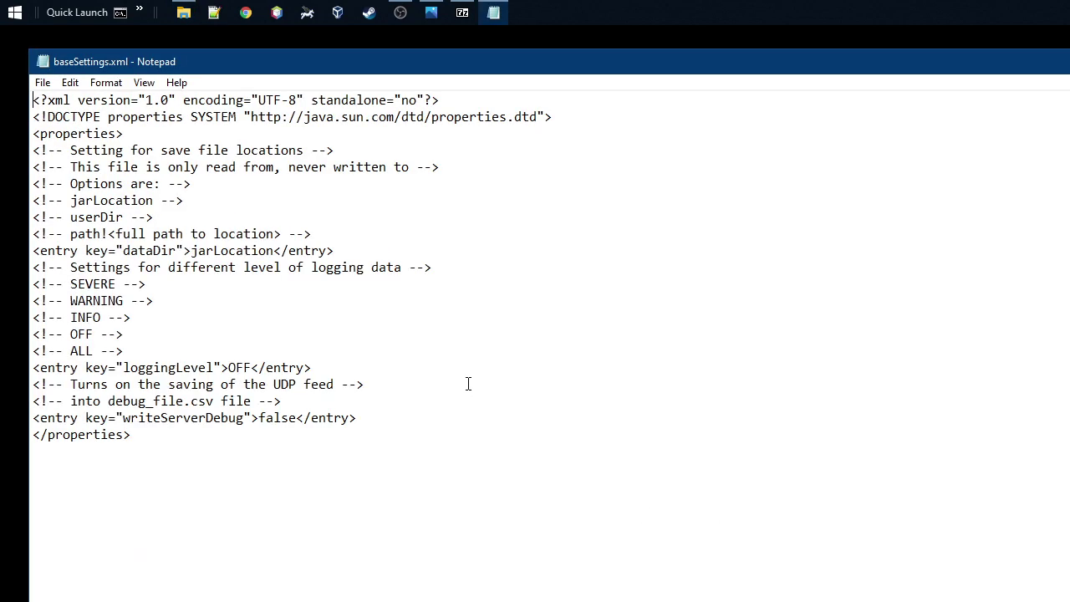
Step: Review the dataDir entry and its save location options jarLocation, userDir and path! in the settings file
{"action": "scroll", "coordinate": [468, 384], "scroll_direction": "up", "scroll_amount": 4}
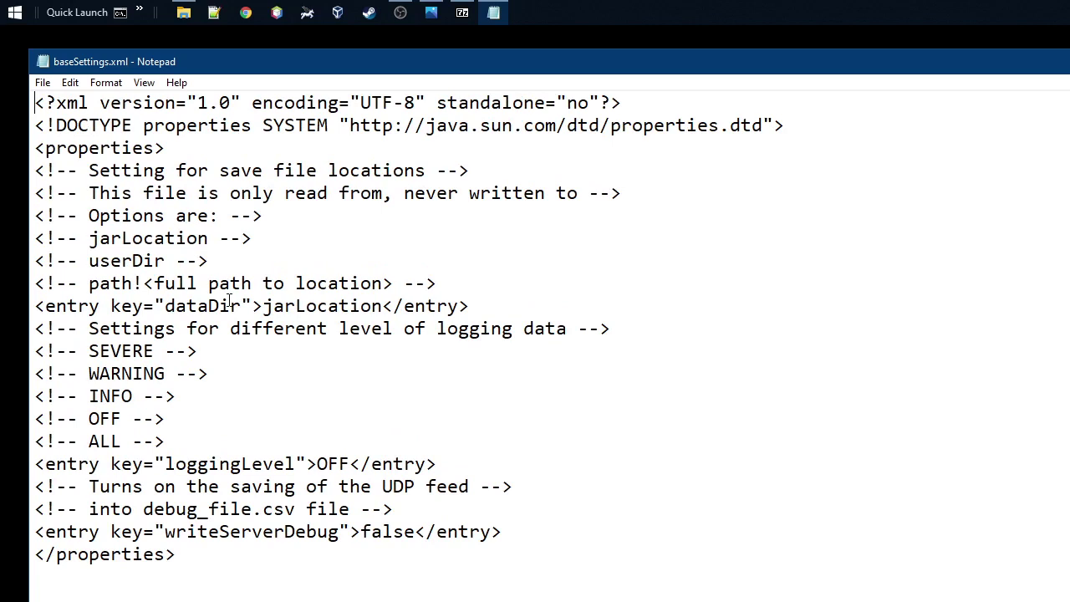
{"action": "left_click", "coordinate": [254, 306]}
{"action": "key", "text": "Right"}
{"action": "left_click_drag", "start_coordinate": [89, 239], "coordinate": [199, 237]}
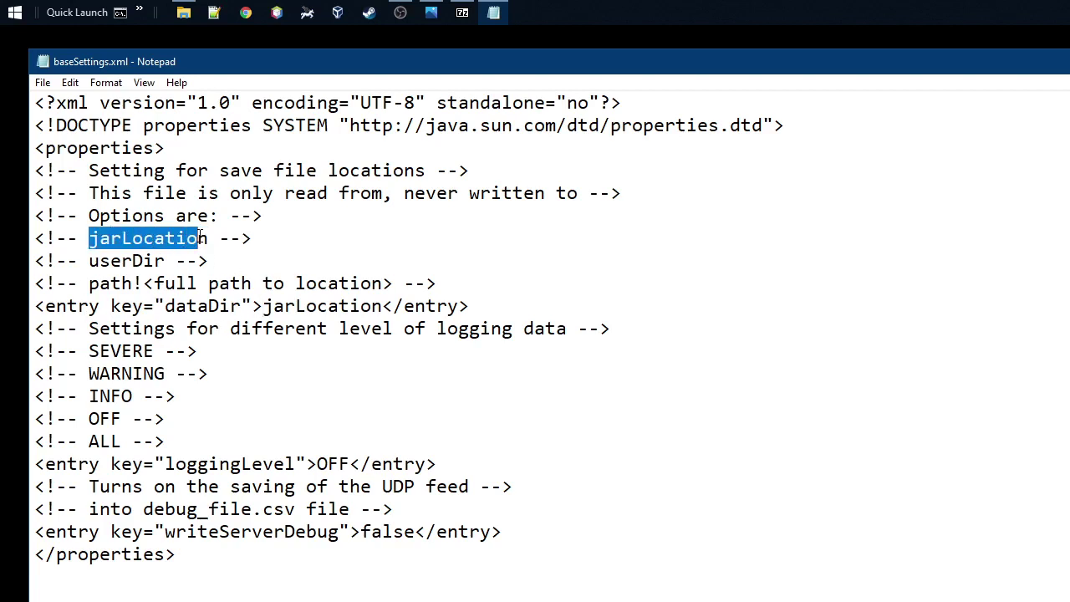
{"action": "left_click", "coordinate": [199, 237]}
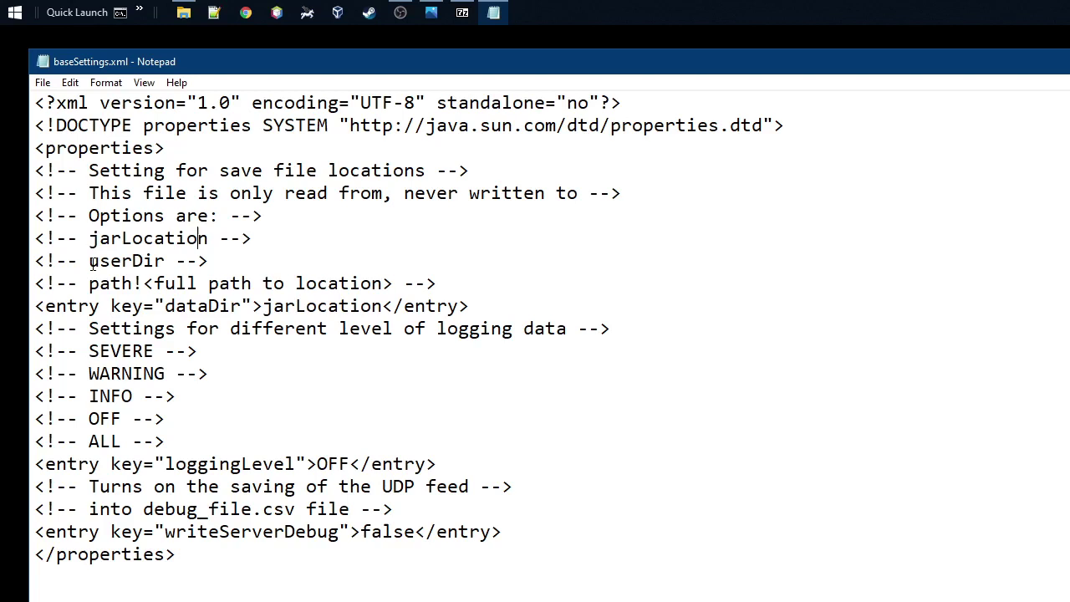
{"action": "left_click_drag", "start_coordinate": [90, 260], "coordinate": [166, 260]}
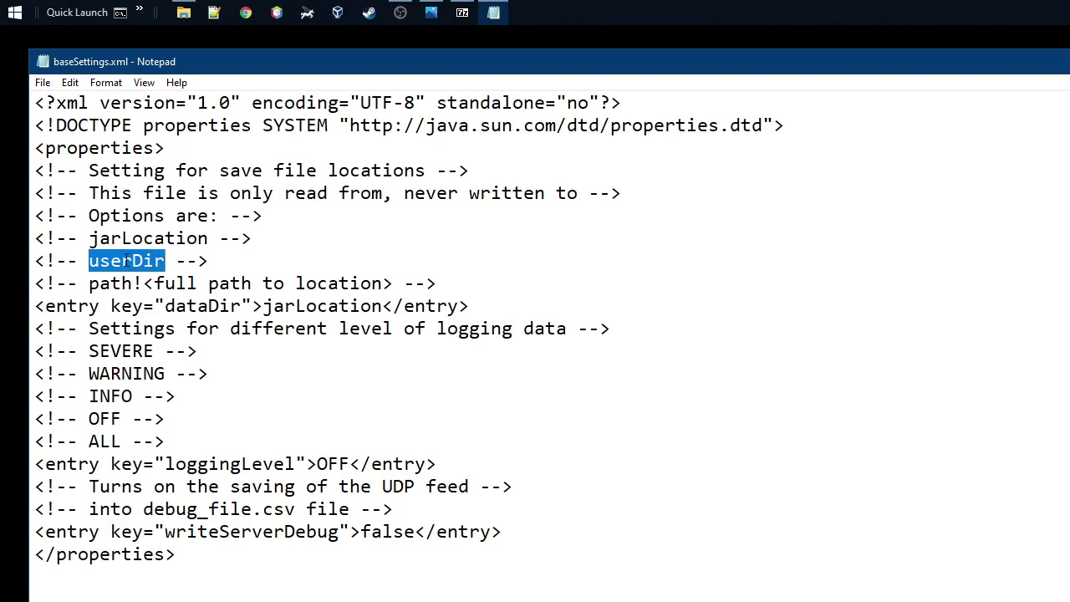
{"action": "left_click_drag", "start_coordinate": [89, 285], "coordinate": [143, 284]}
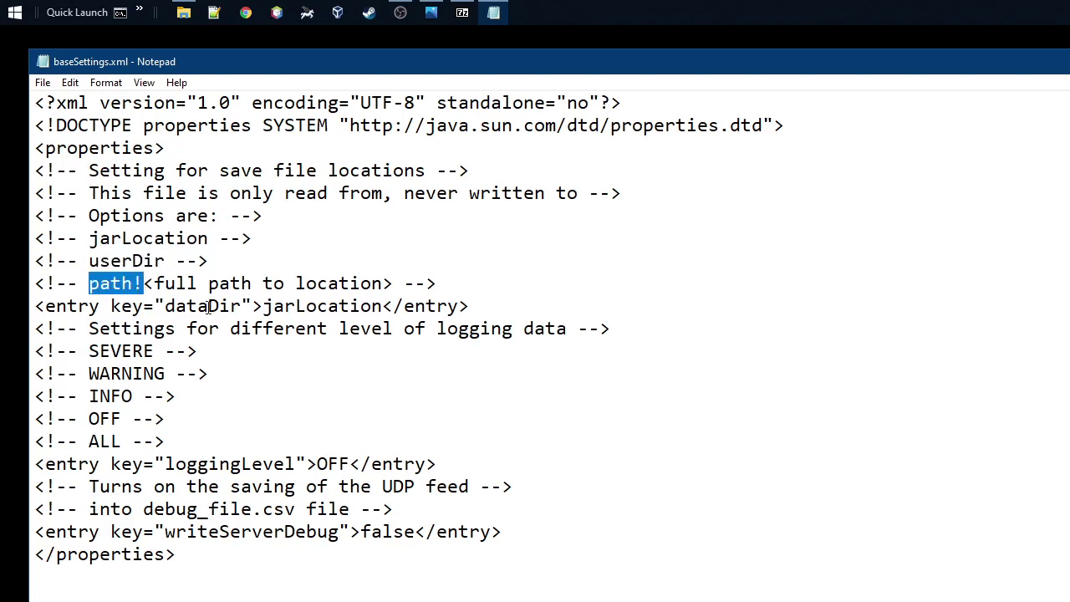
Step: Set the dataDir entry to path!C:\bin\A_TELEMETRY and save the settings file
{"action": "left_click_drag", "start_coordinate": [262, 306], "coordinate": [382, 306]}
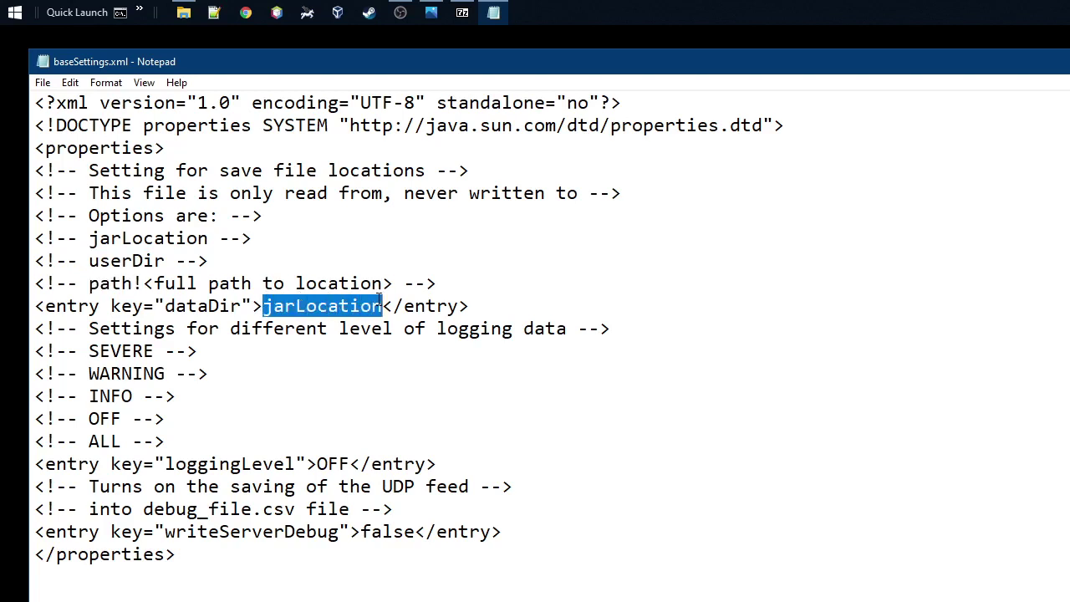
{"action": "type", "text": "path"}
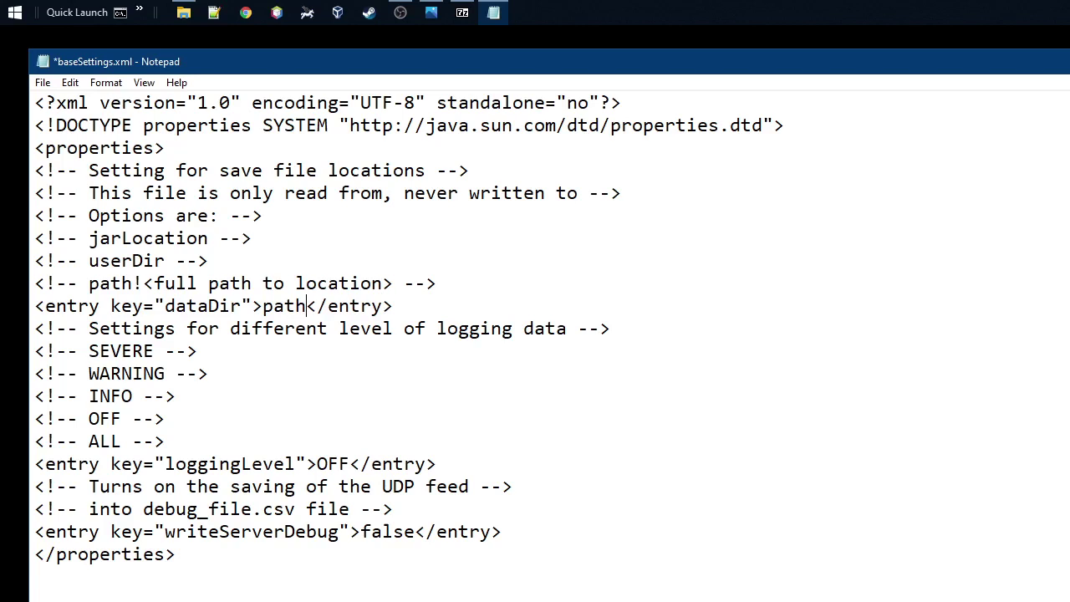
{"action": "type", "text": "!"}
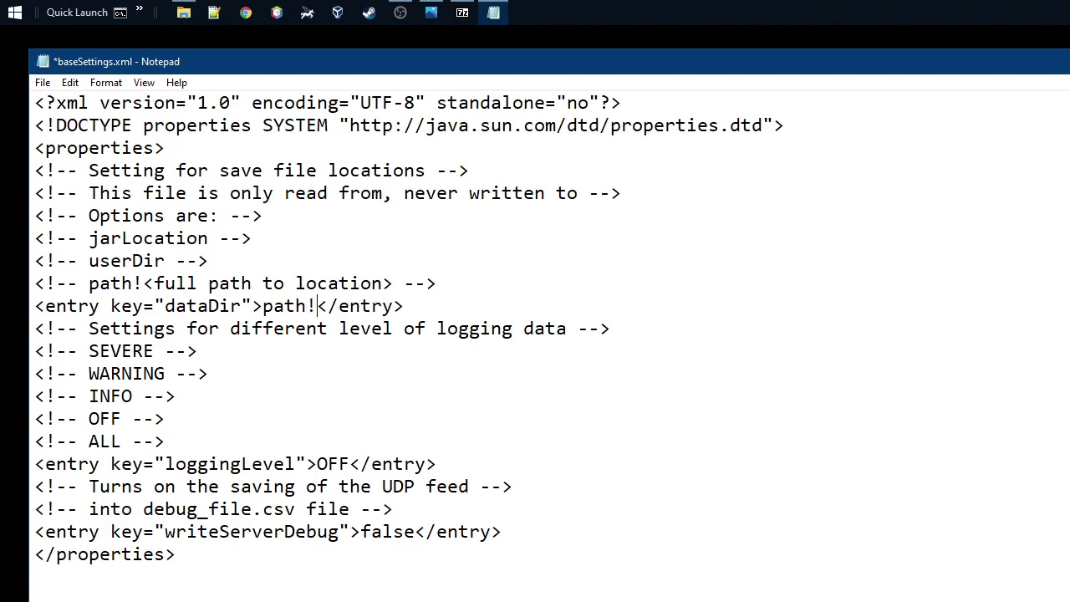
{"action": "type", "text": "C:"}
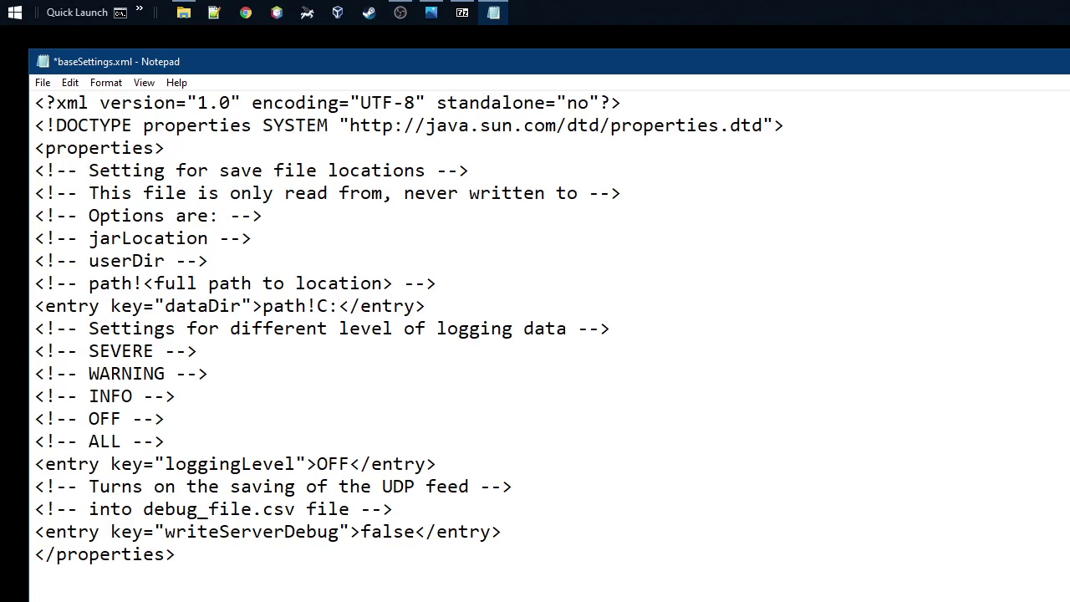
{"action": "type", "text": "\\"}
{"action": "key", "text": "BackSpace"}
{"action": "type", "text": "\\bin"}
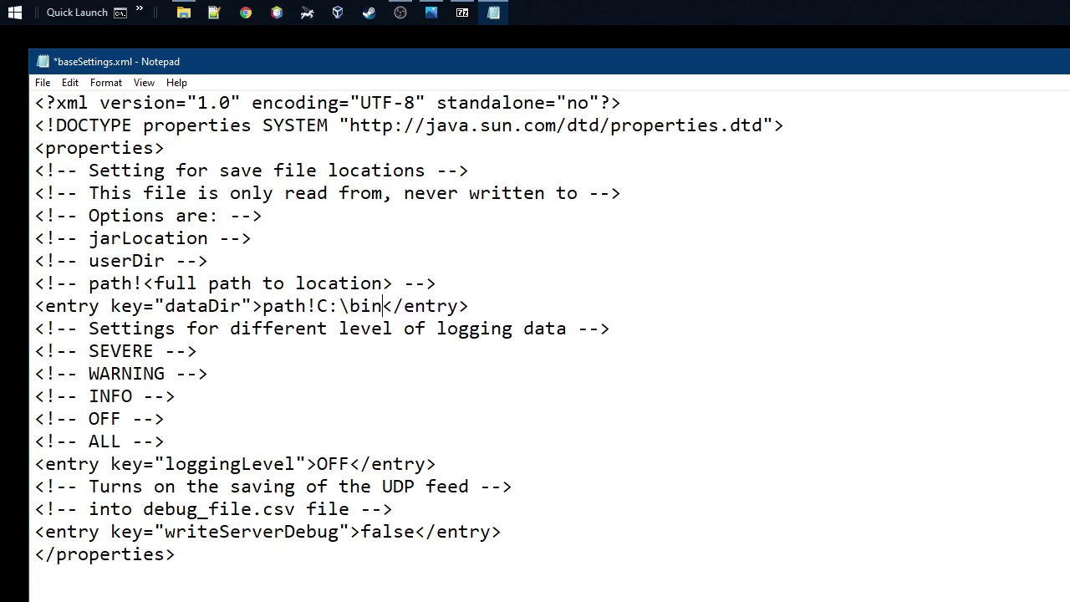
{"action": "type", "text": "\\"}
{"action": "type", "text": "A_TELEE"}
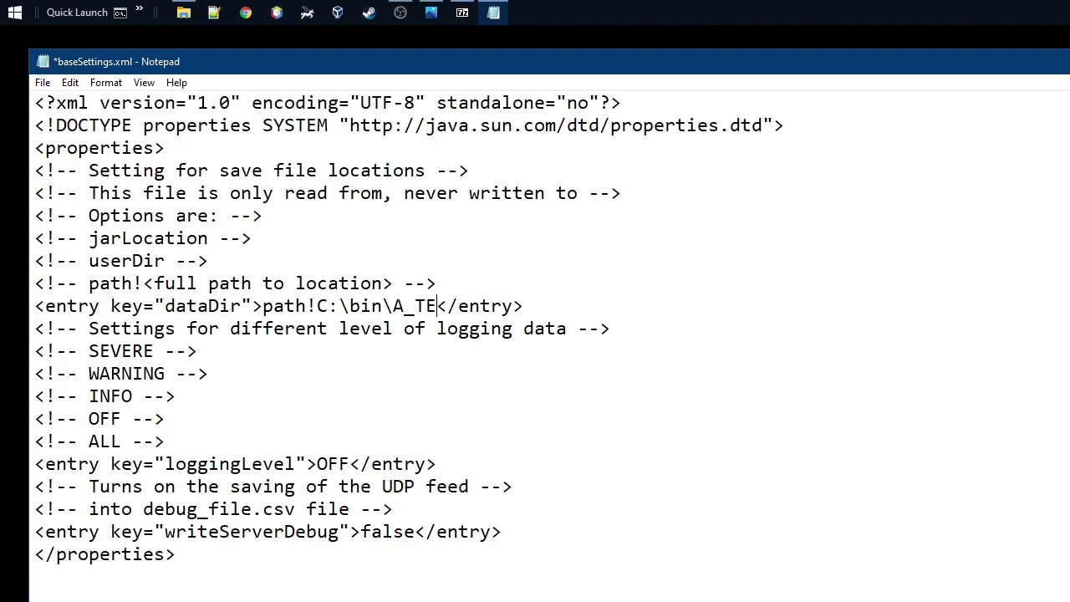
{"action": "key", "text": "BackSpace"}
{"action": "type", "text": "METRY"}
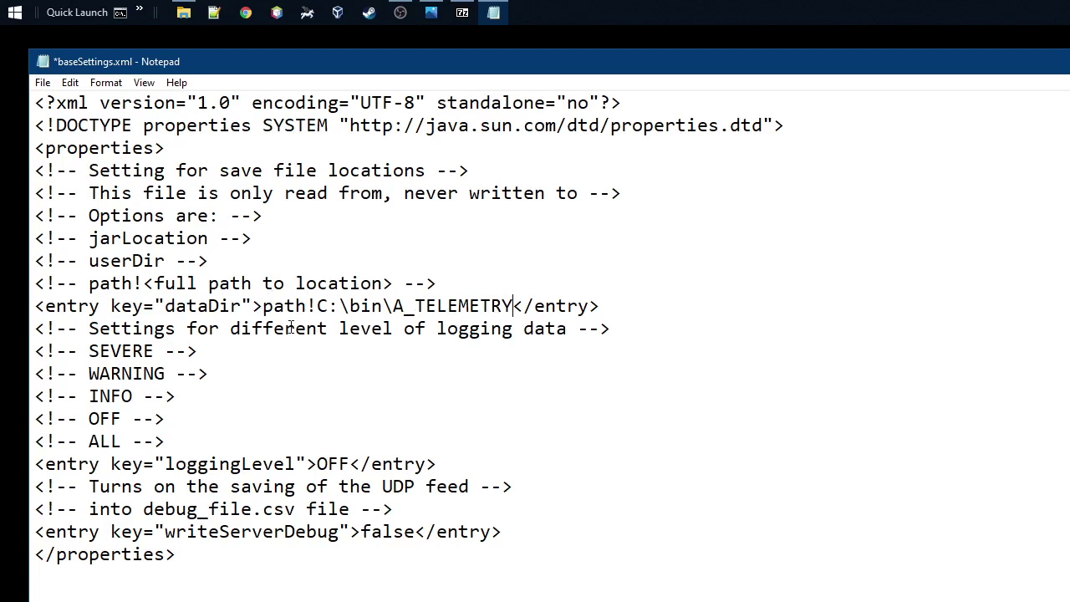
{"action": "key", "text": "ctrl+s"}
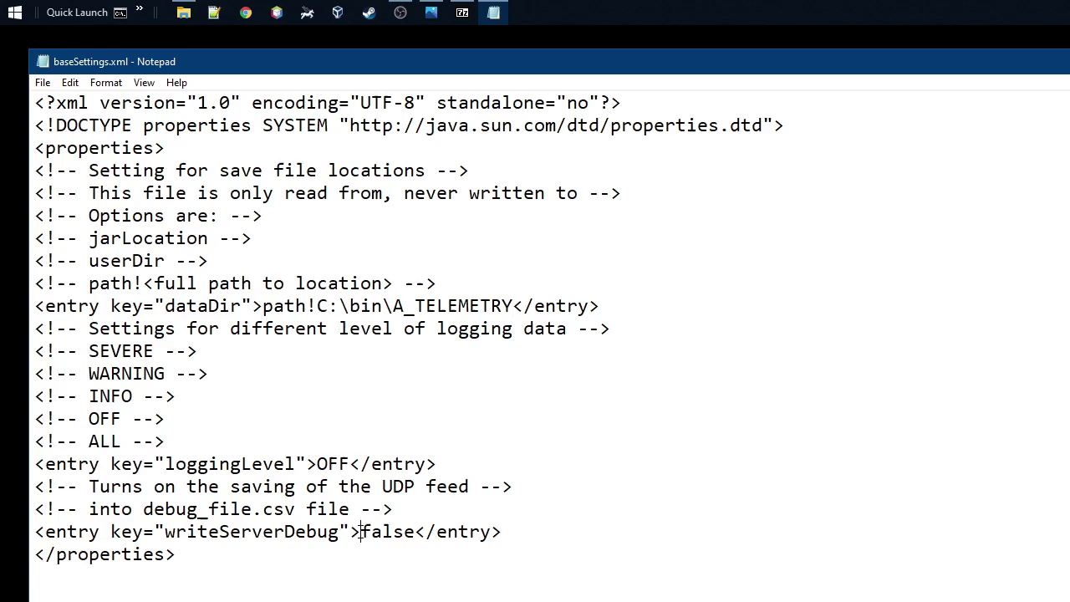
Step: Review the writeServerDebug entry and the dataDir path entry in the settings file
{"action": "left_click_drag", "start_coordinate": [360, 532], "coordinate": [414, 525]}
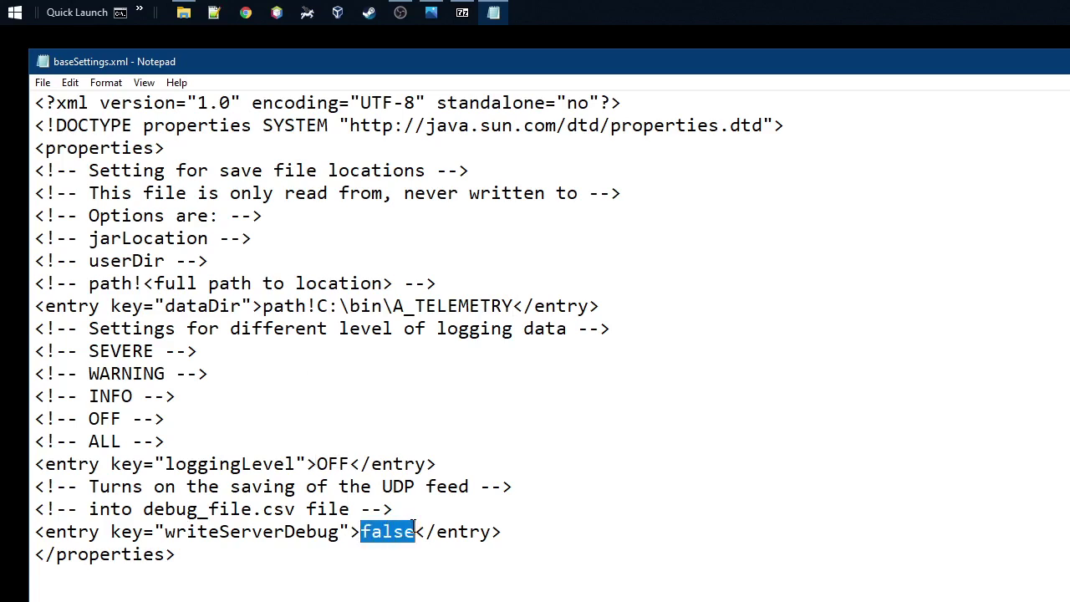
{"action": "left_click", "coordinate": [413, 527]}
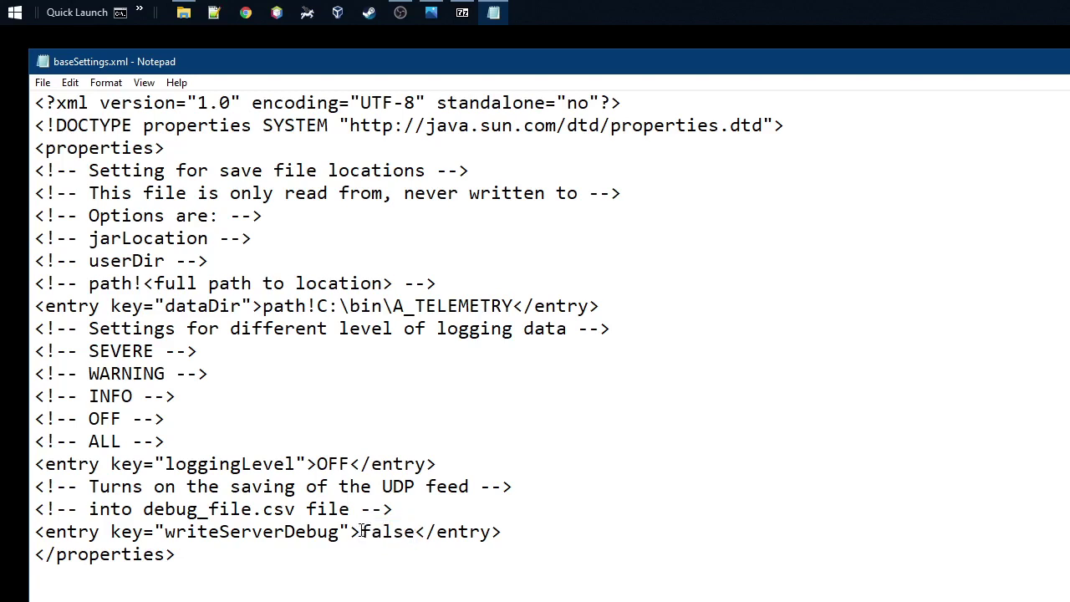
{"action": "left_click_drag", "start_coordinate": [362, 532], "coordinate": [416, 532]}
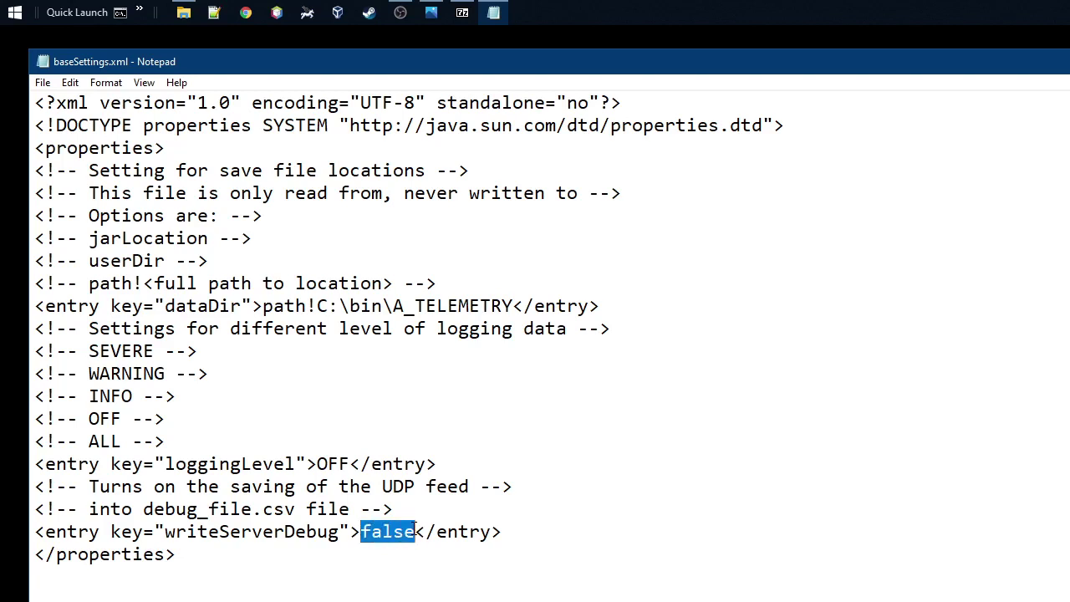
{"action": "left_click", "coordinate": [361, 532]}
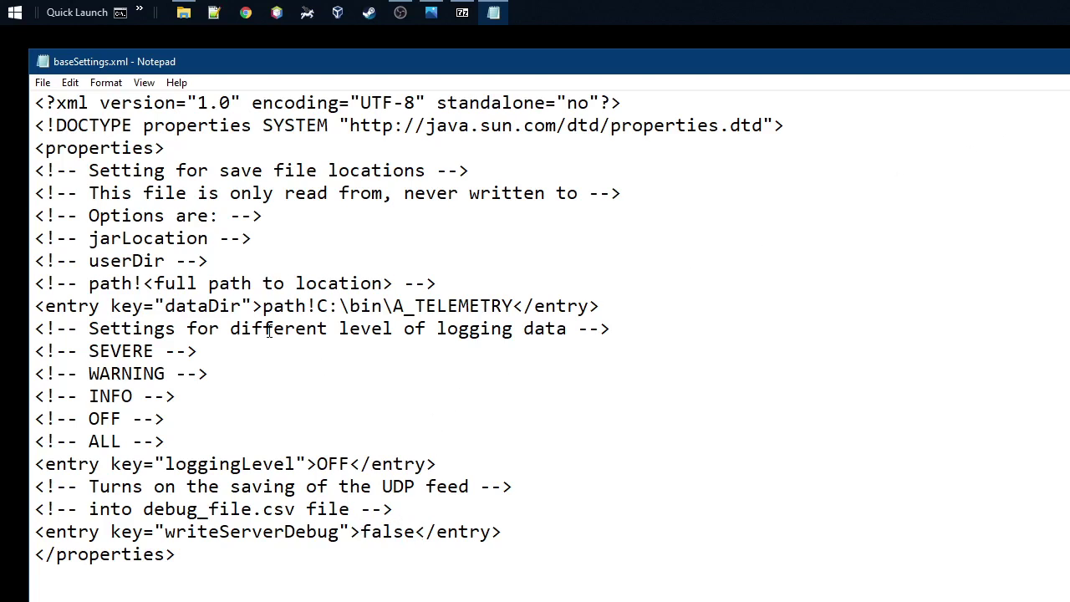
{"action": "left_click_drag", "start_coordinate": [159, 283], "coordinate": [448, 306]}
{"action": "left_click", "coordinate": [448, 306]}
{"action": "left_click_drag", "start_coordinate": [36, 306], "coordinate": [633, 298]}
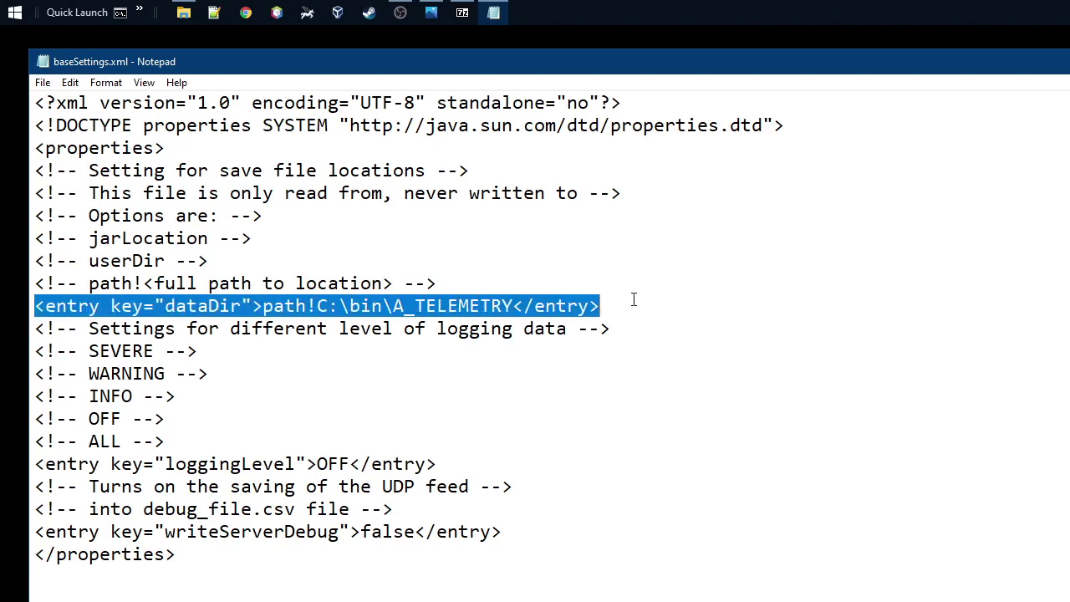
{"action": "left_click", "coordinate": [305, 306]}
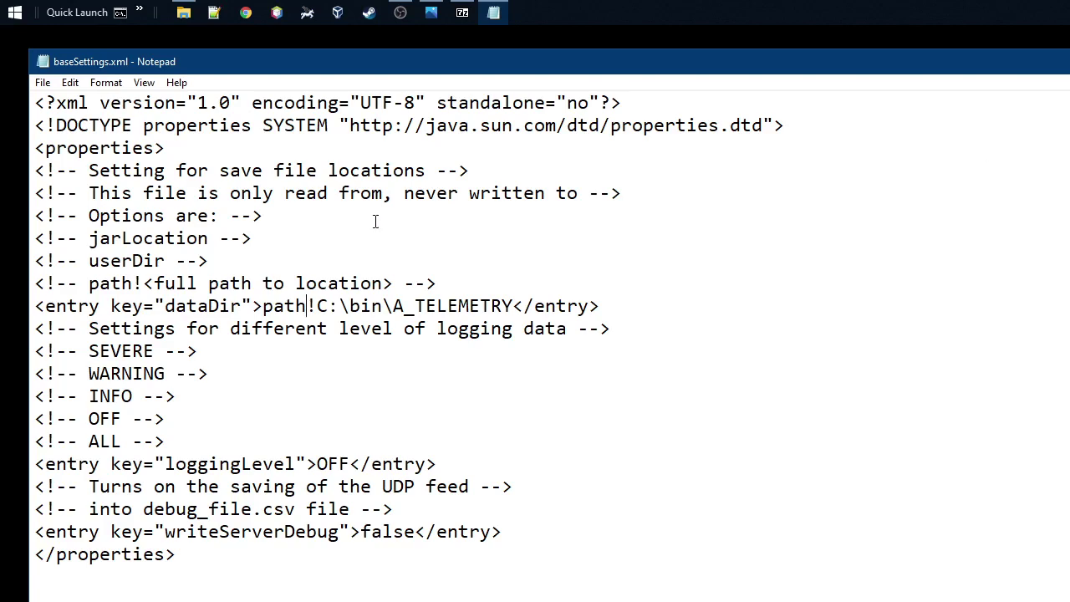
Step: Close the settings file and launch the telemetry tool for F1 2020 with runWin_F12020.bat from the _TELEMETRY folder
{"action": "key", "text": "alt+F4"}
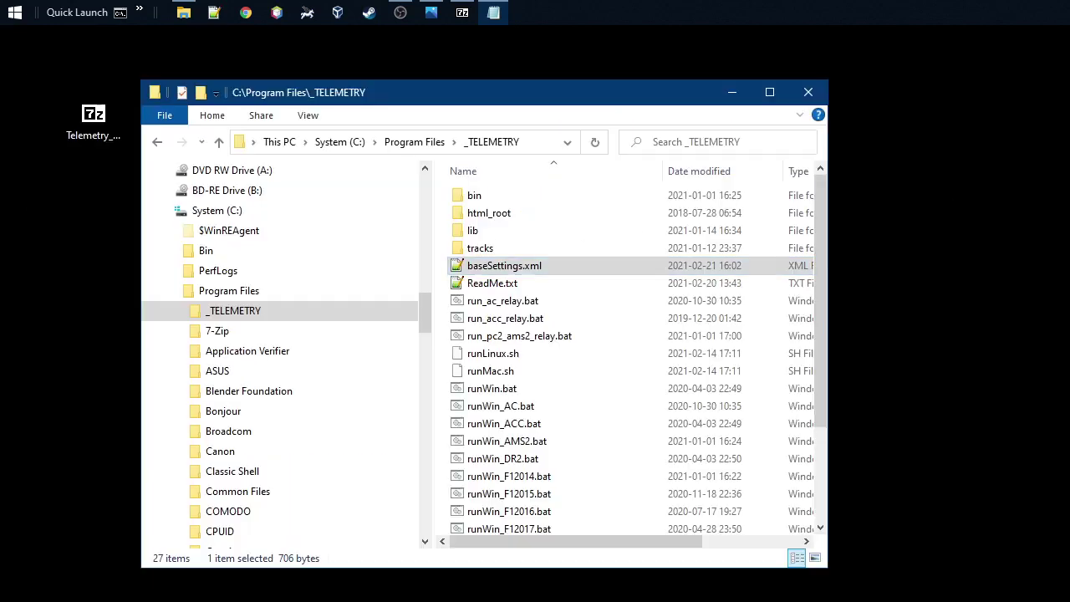
{"action": "scroll", "coordinate": [526, 501], "scroll_direction": "down", "scroll_amount": 3}
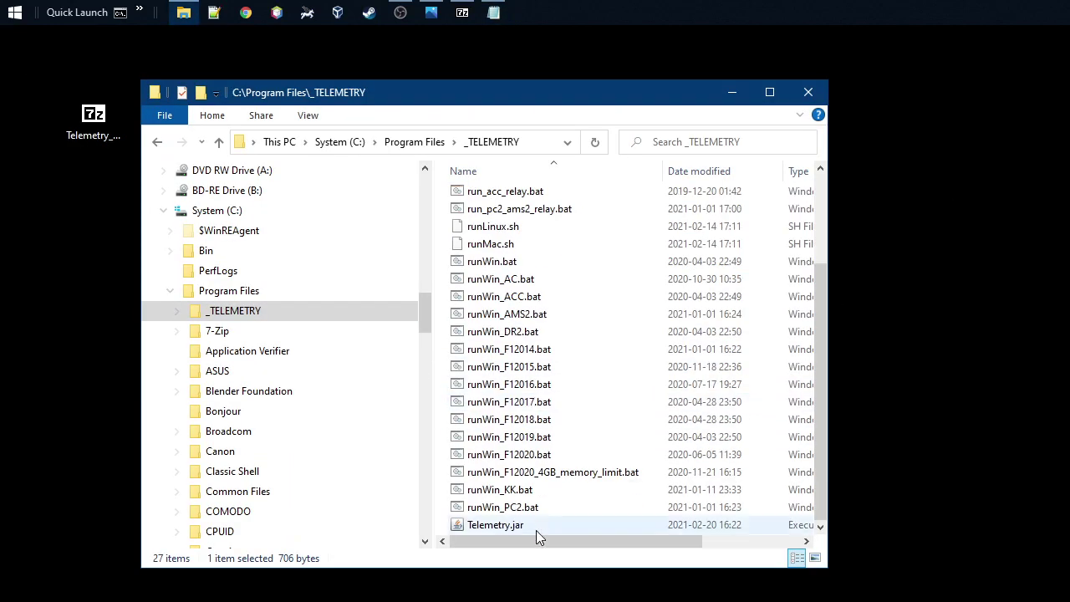
{"action": "double_click", "coordinate": [506, 454]}
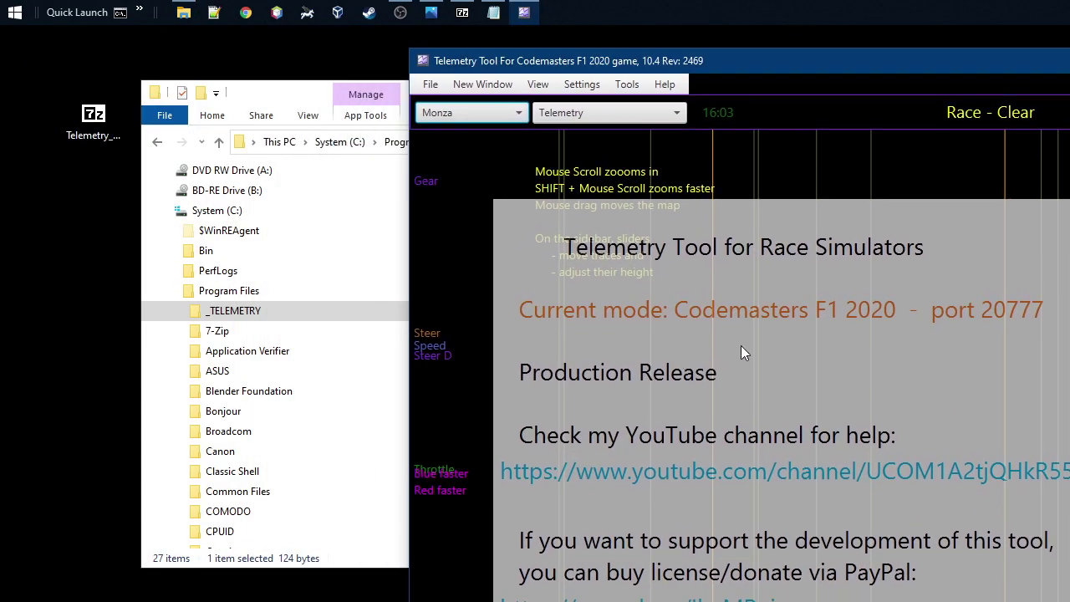
Step: Expand C:\Bin, its A_TELEMETRY folder and the lapdata subfolder in the folder tree to check the data directories
{"action": "left_click", "coordinate": [169, 252]}
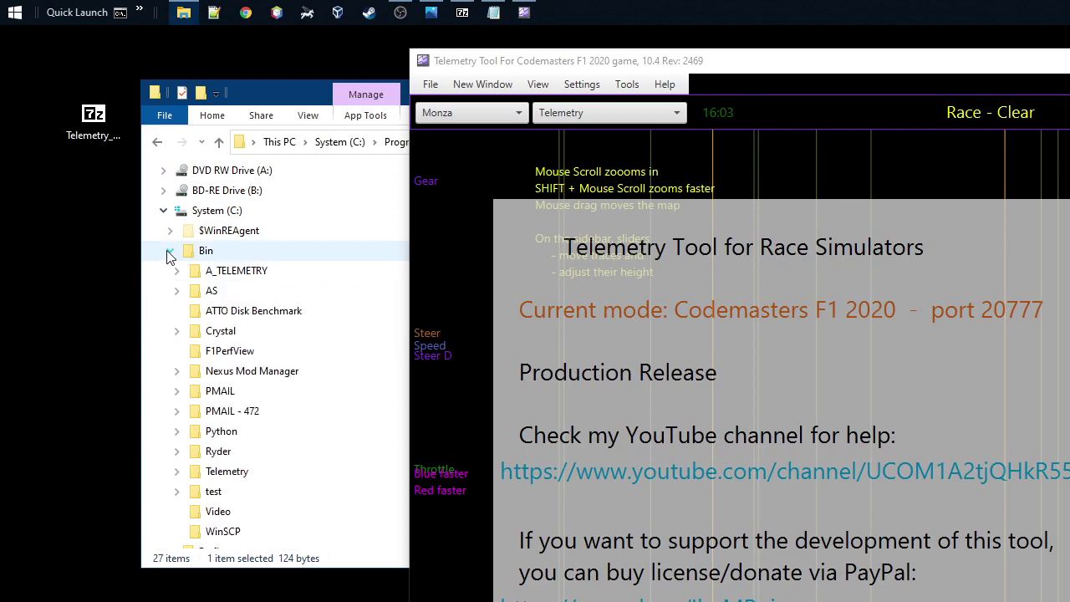
{"action": "left_click", "coordinate": [177, 272]}
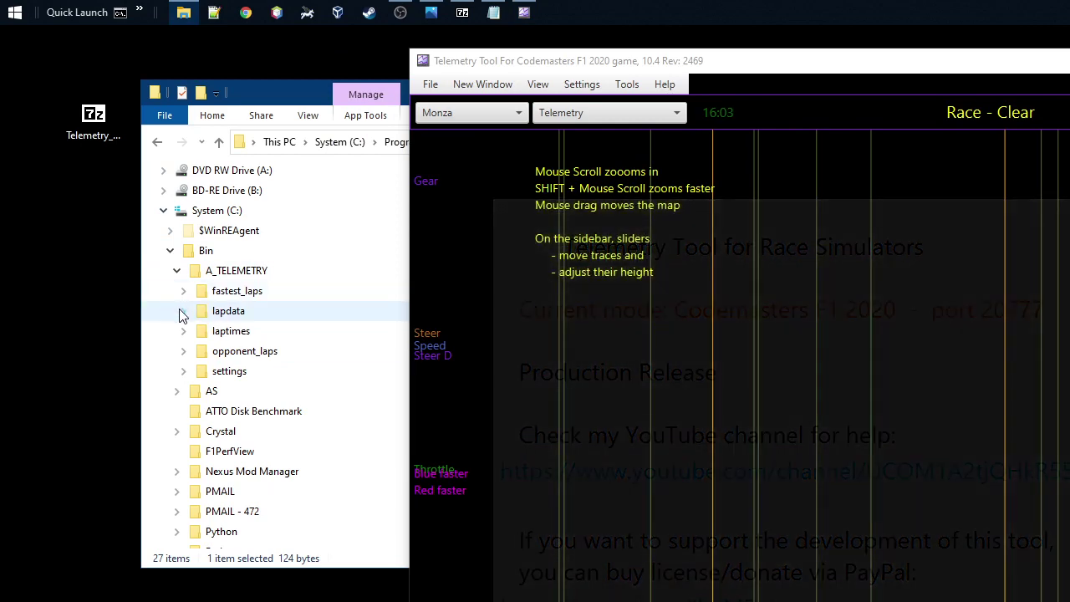
{"action": "left_click", "coordinate": [183, 310]}
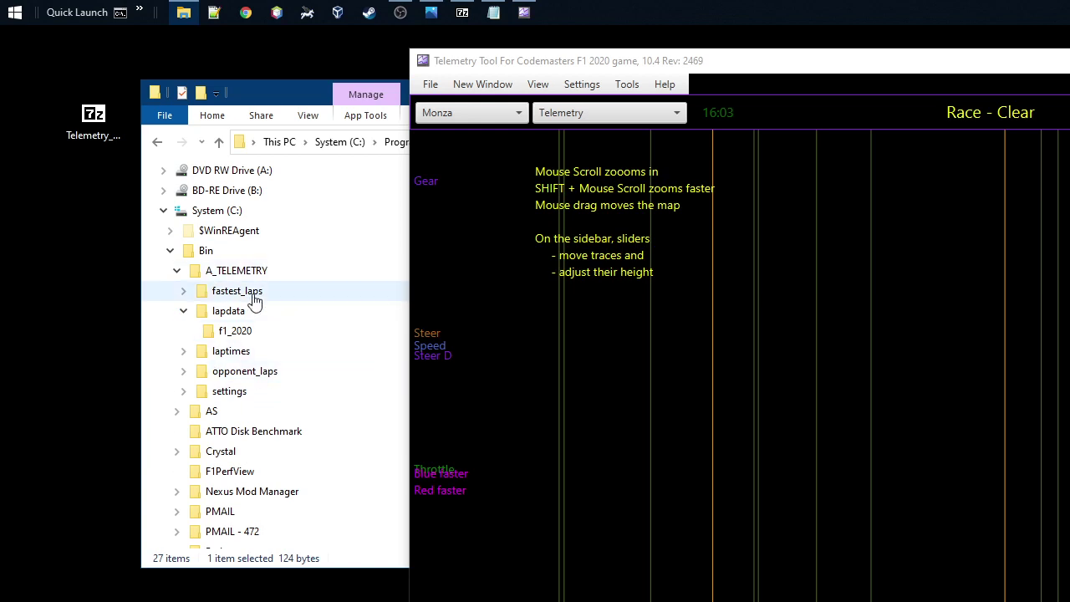
Step: Bring the Telemetry Tool window into view, examine the directory paths in its system information overlay, and dismiss the overlay
{"action": "left_click", "coordinate": [549, 172]}
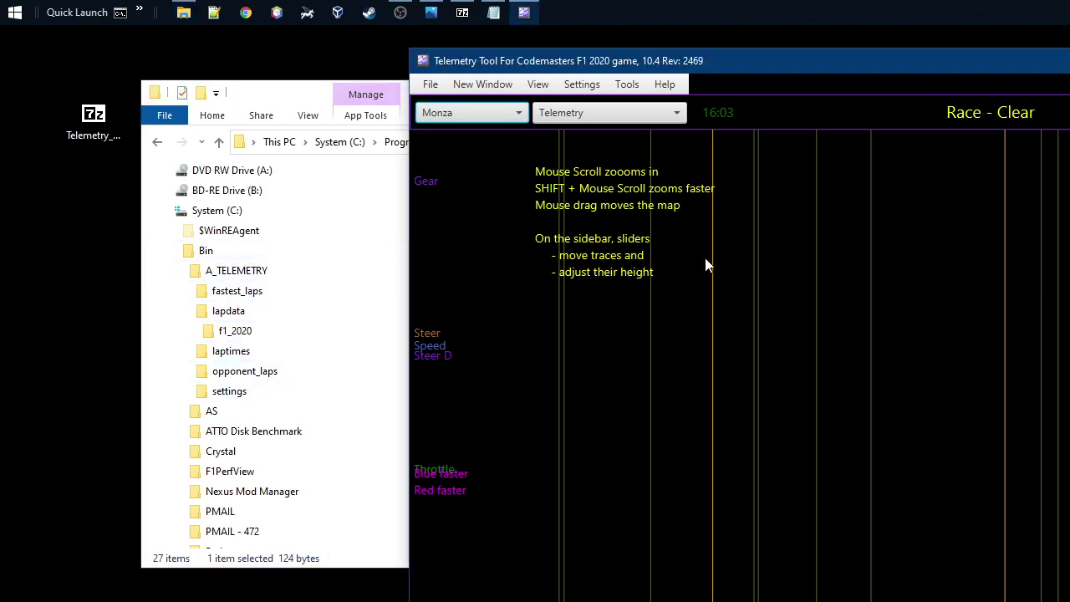
{"action": "left_click_drag", "start_coordinate": [811, 59], "coordinate": [552, 51]}
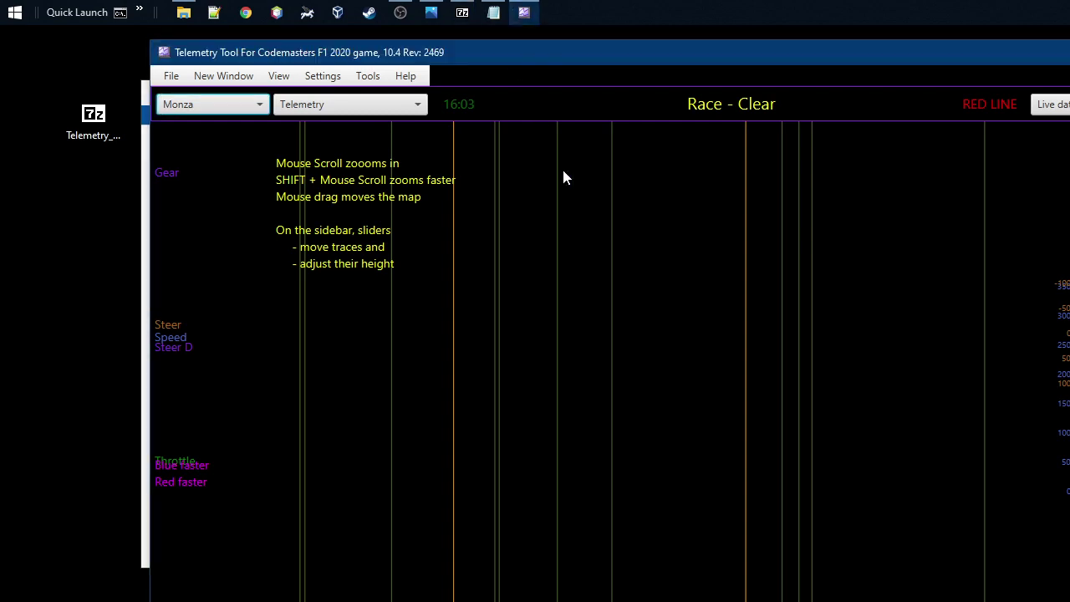
{"action": "mouse_move", "coordinate": [563, 173]}
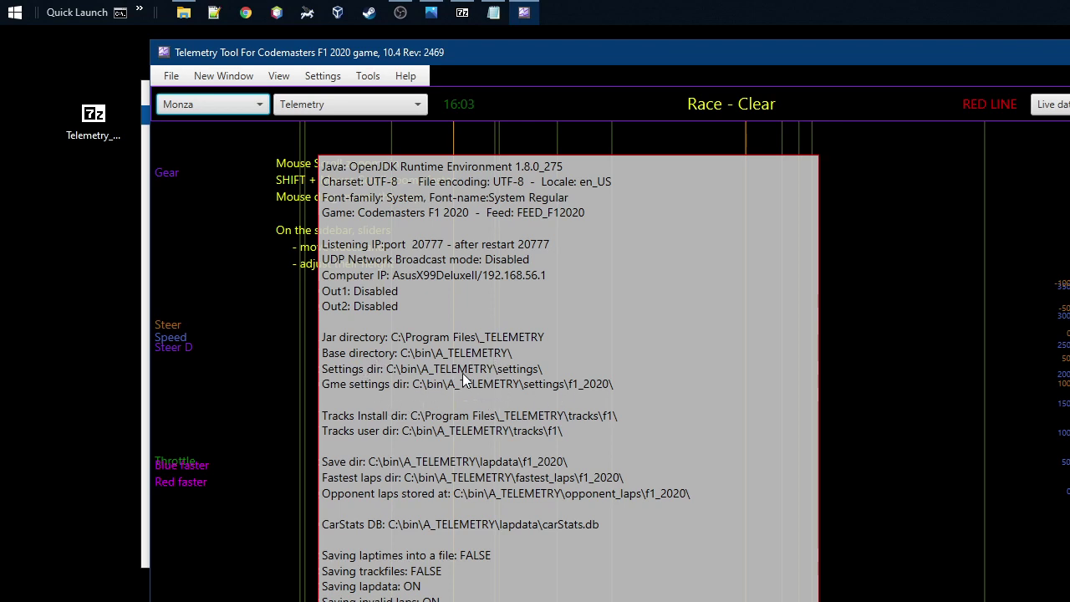
{"action": "left_click", "coordinate": [520, 377]}
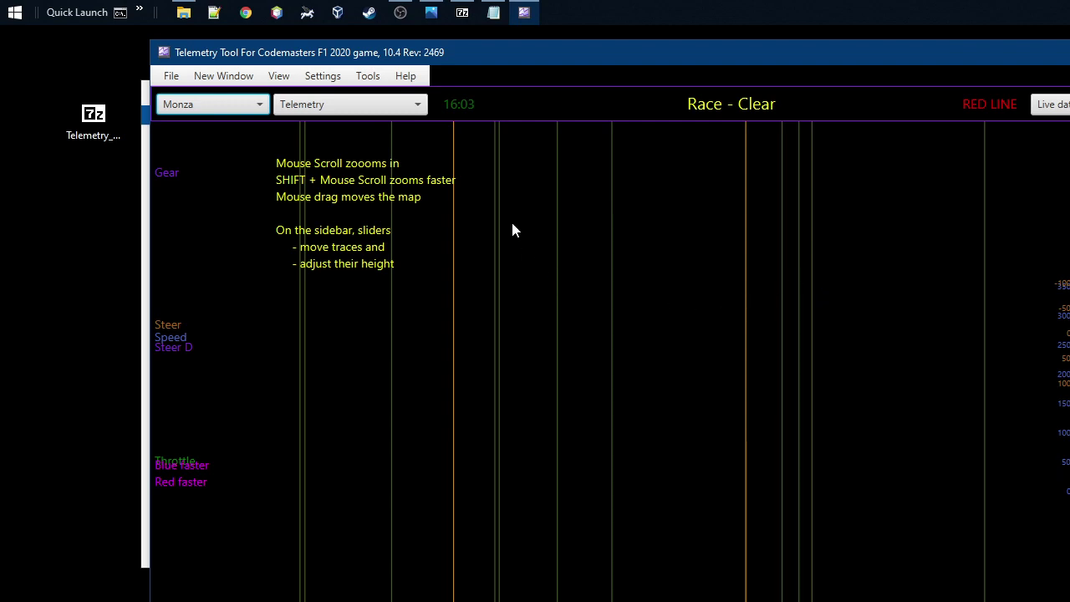
{"action": "left_click_drag", "start_coordinate": [456, 60], "coordinate": [409, 73]}
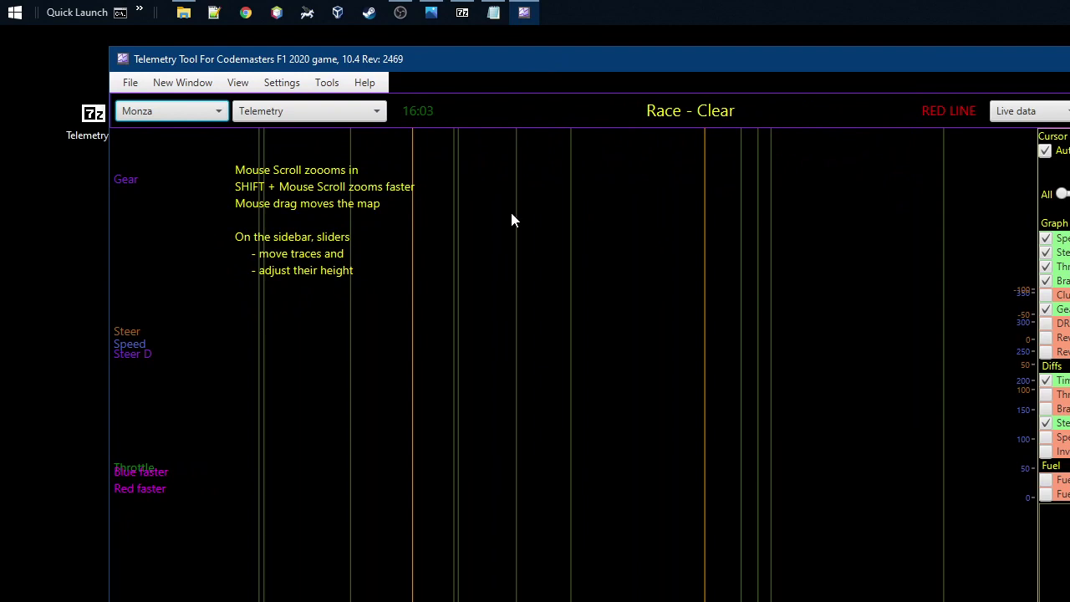
{"action": "left_click", "coordinate": [401, 13]}
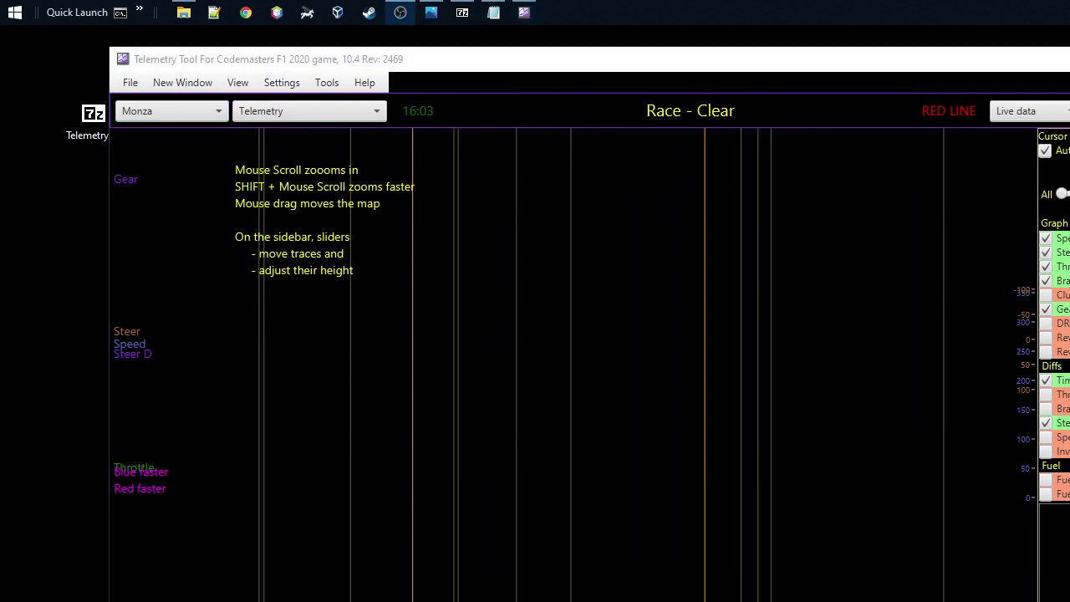